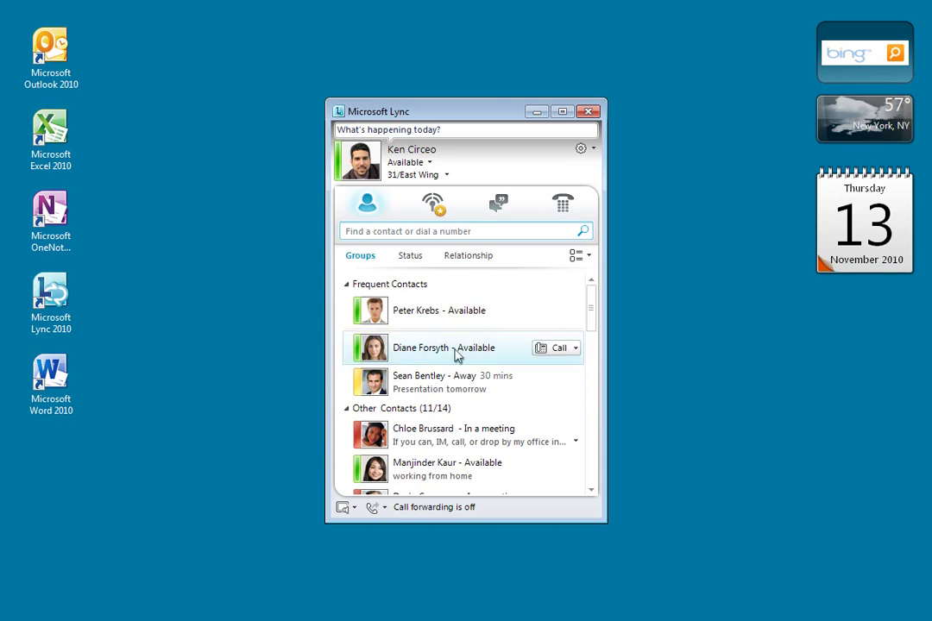
click(559, 349)
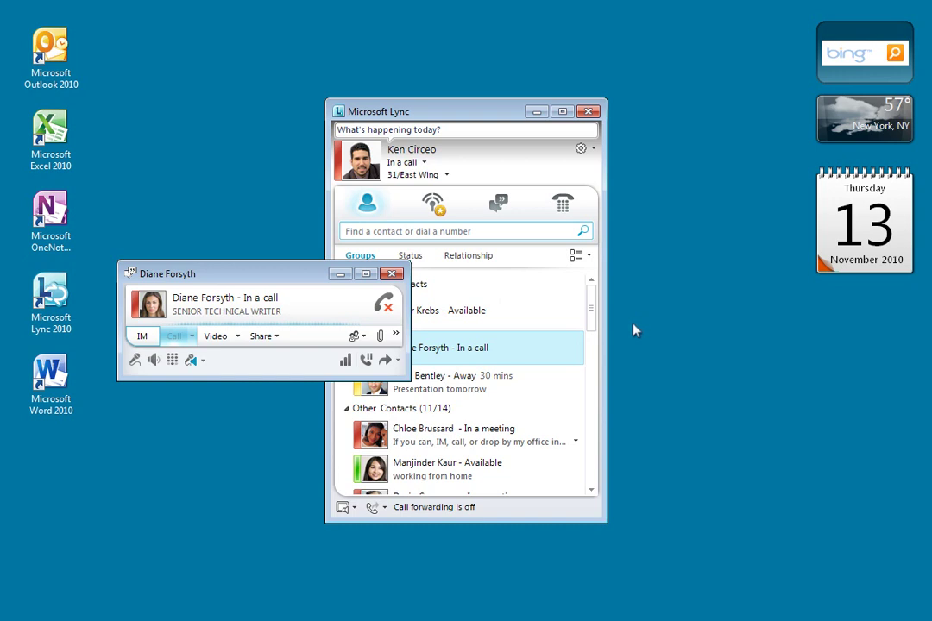
click(383, 306)
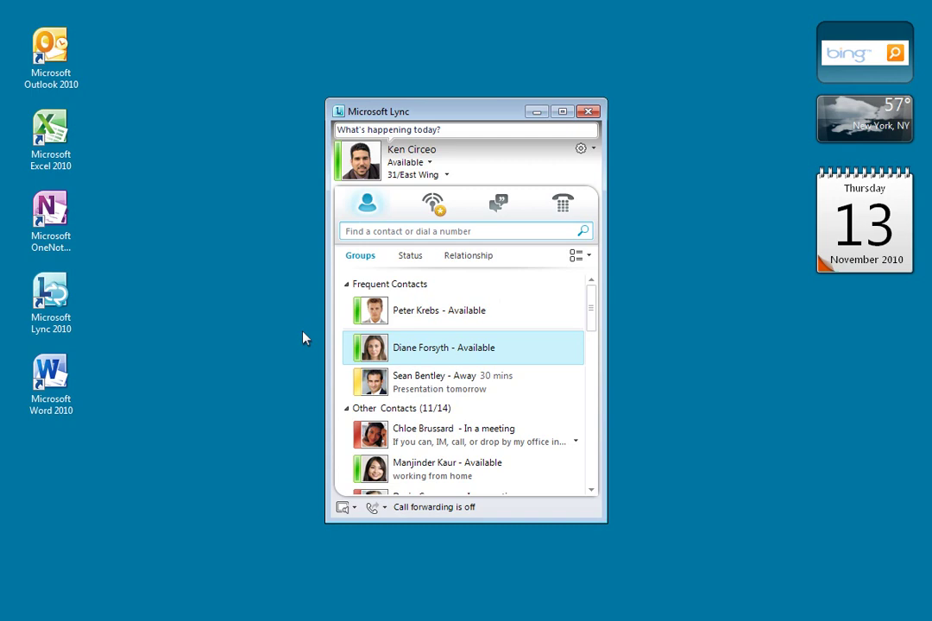
mouse_move(550, 380)
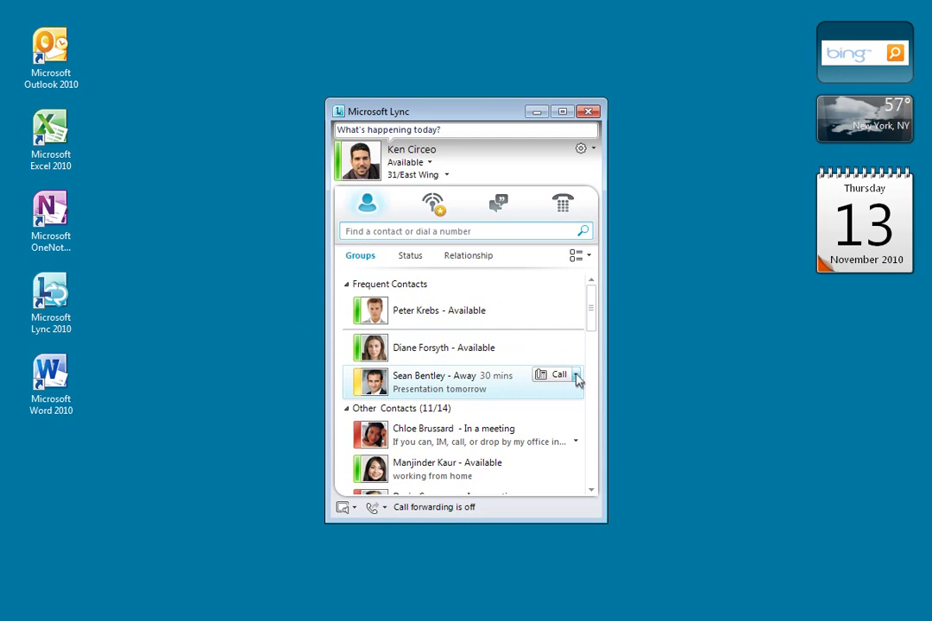
click(575, 376)
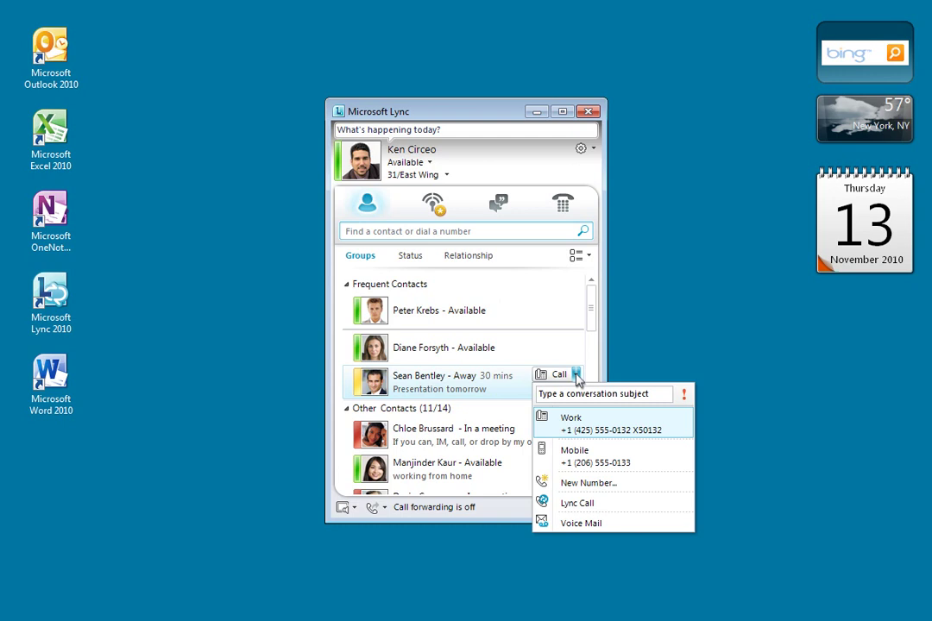
click(576, 457)
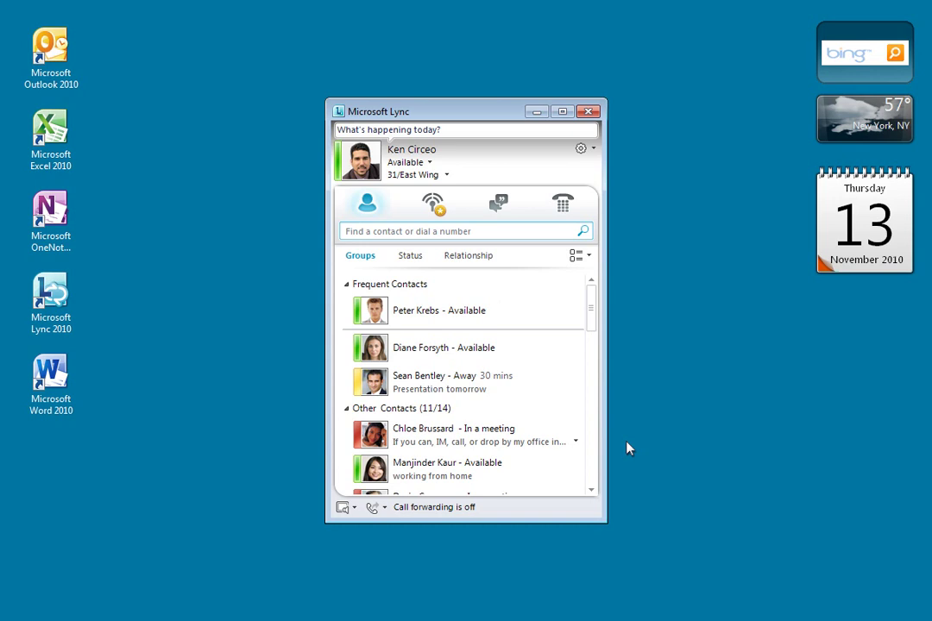
click(443, 467)
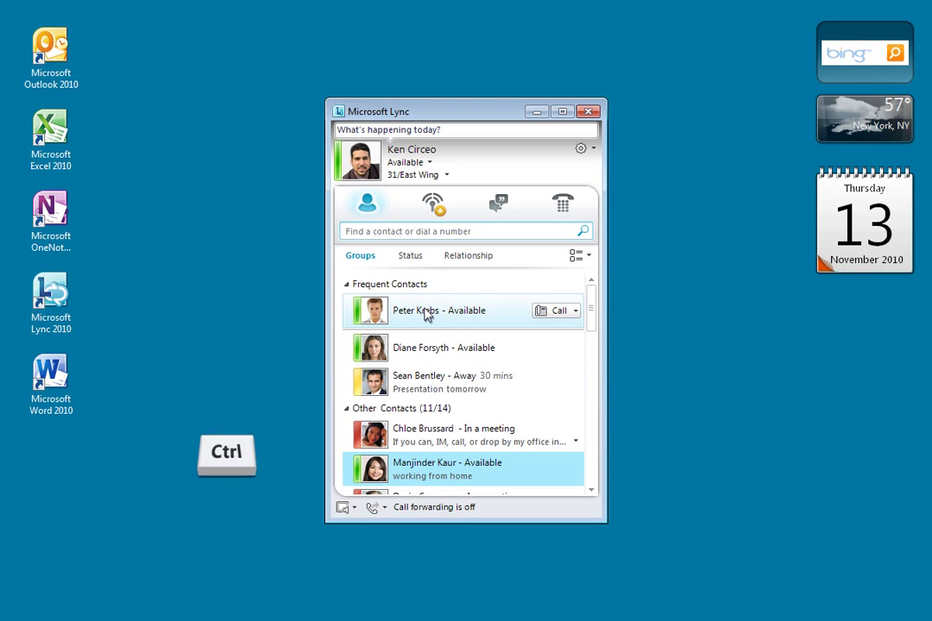
ctrl+click(425, 314)
right_click(426, 314)
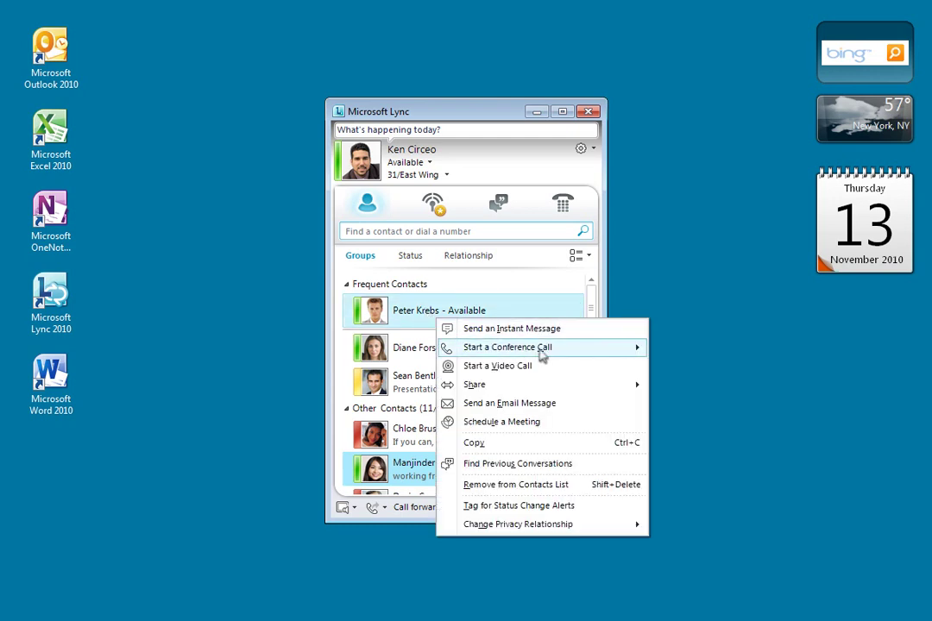
mouse_move(595, 350)
click(691, 375)
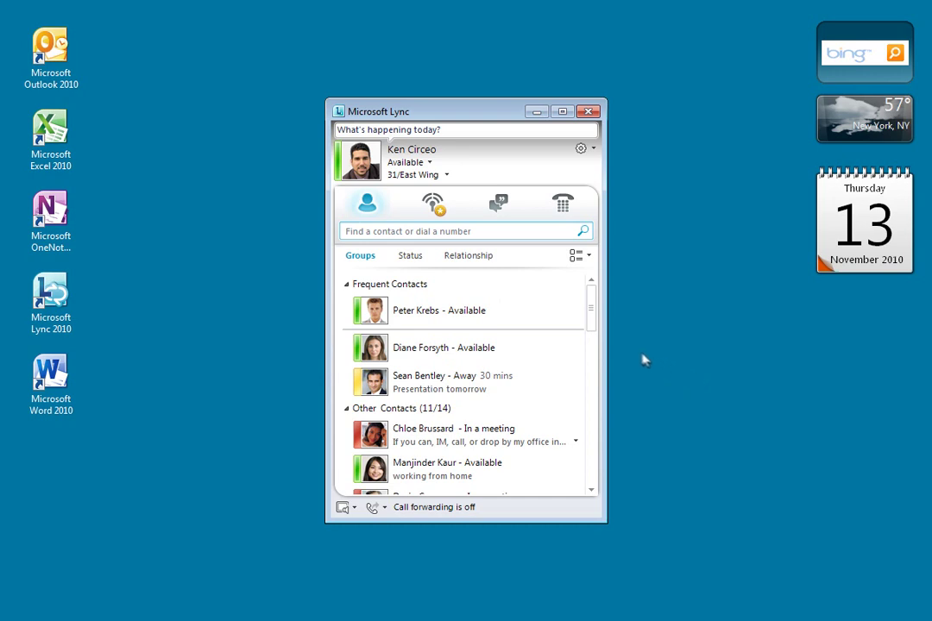
click(353, 231)
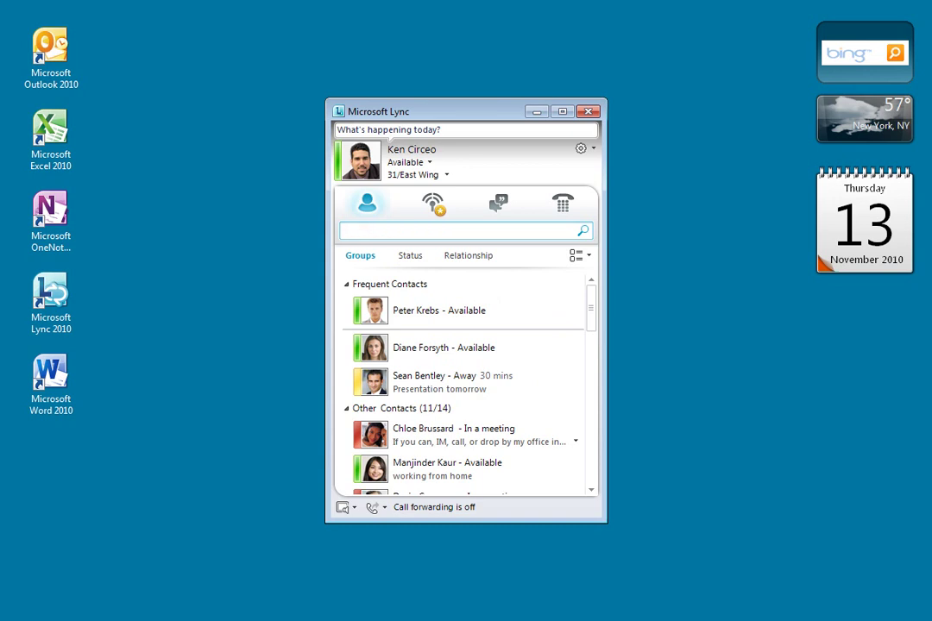
text(Jim Gly)
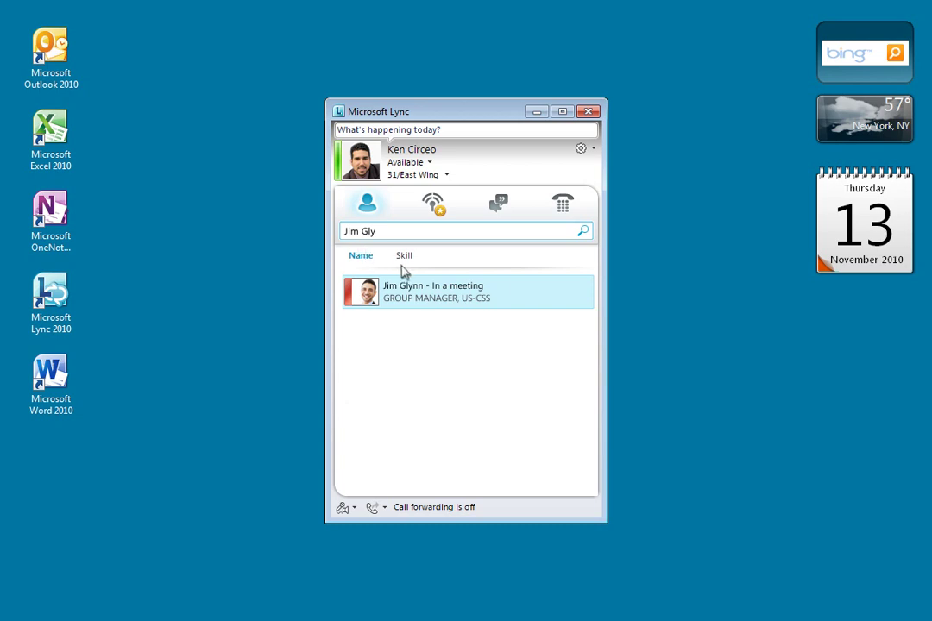
mouse_move(449, 295)
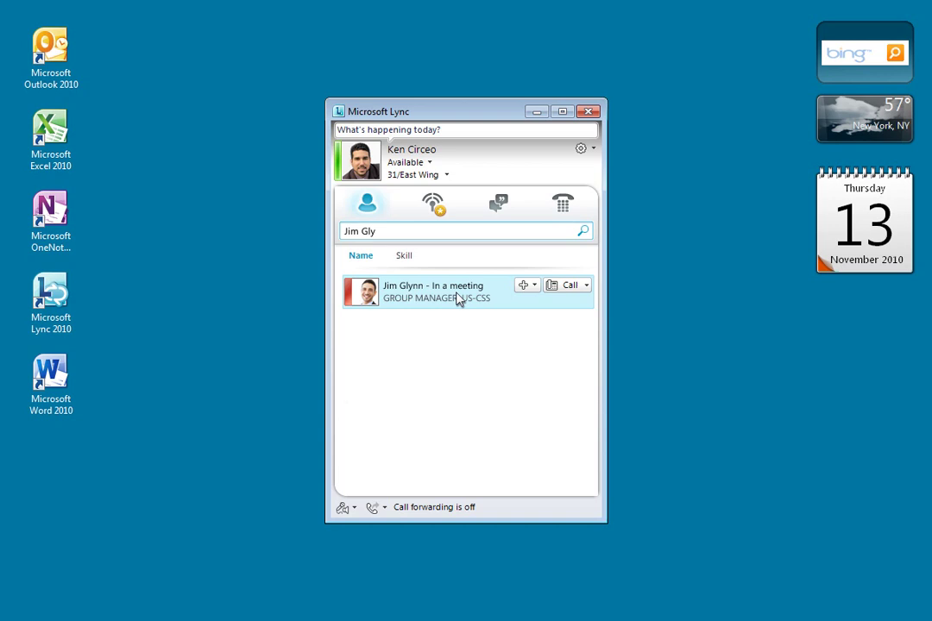
double_click(458, 298)
Step: Send Jim 'Hey Jim – can I call you?' and 'great', then call him
text(Hey Jim – can I call you?)
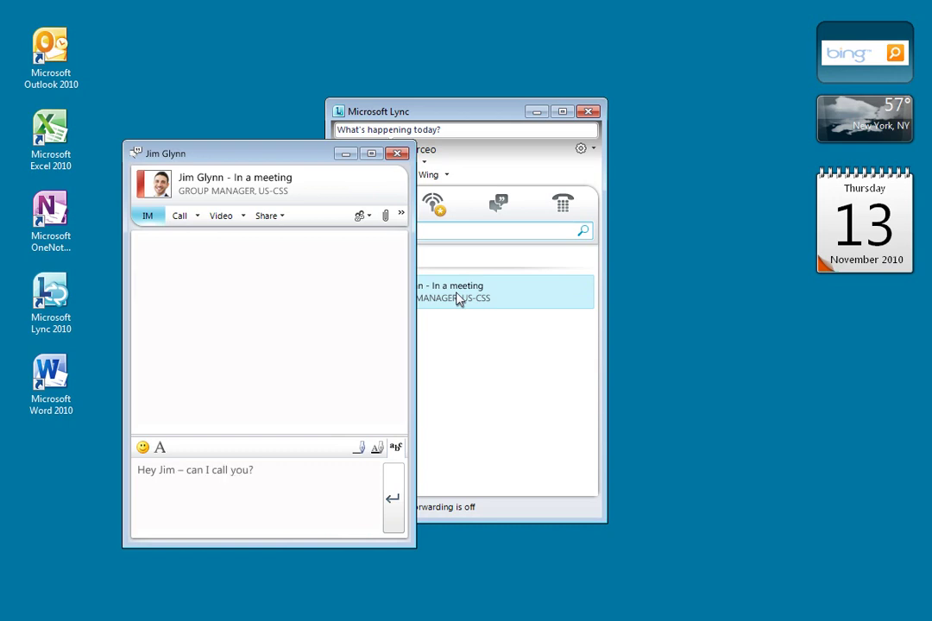
key(Return)
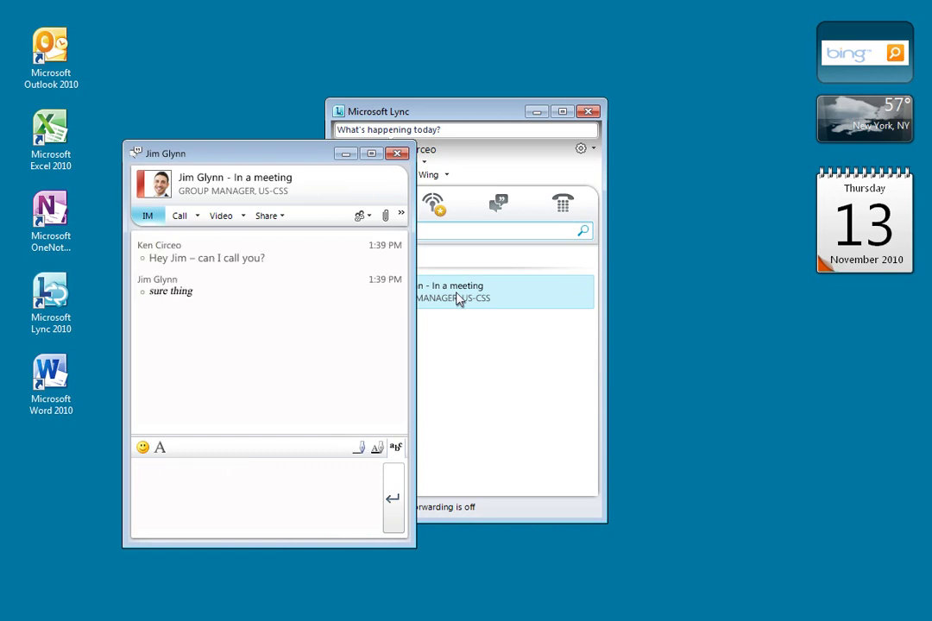
text(great)
key(Return)
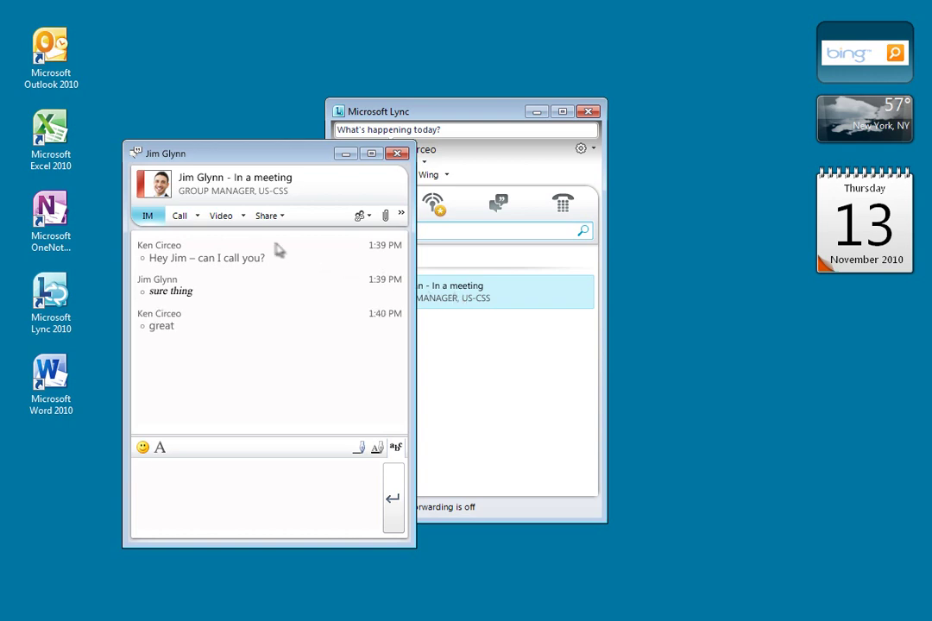
click(181, 217)
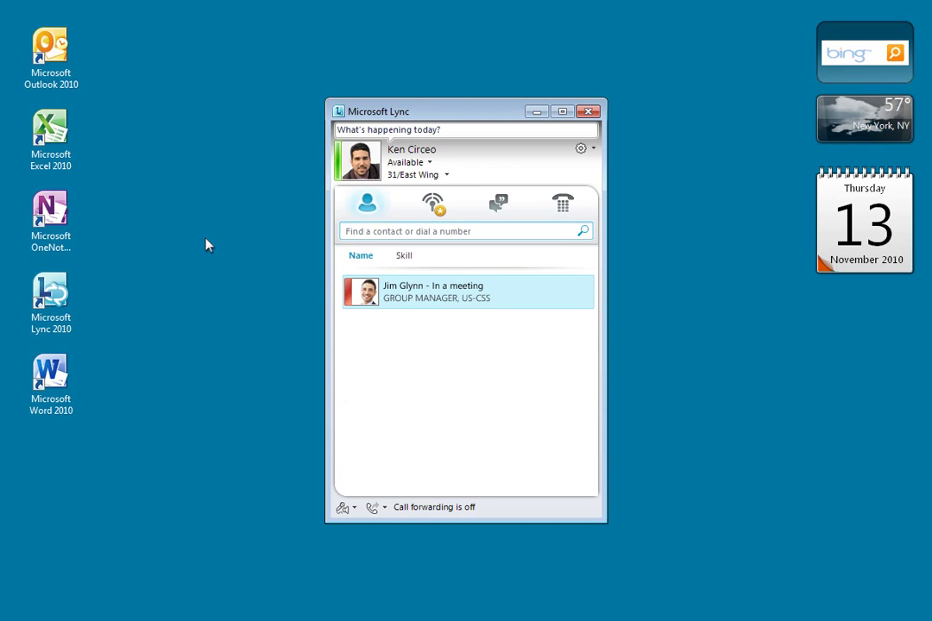
mouse_move(430, 298)
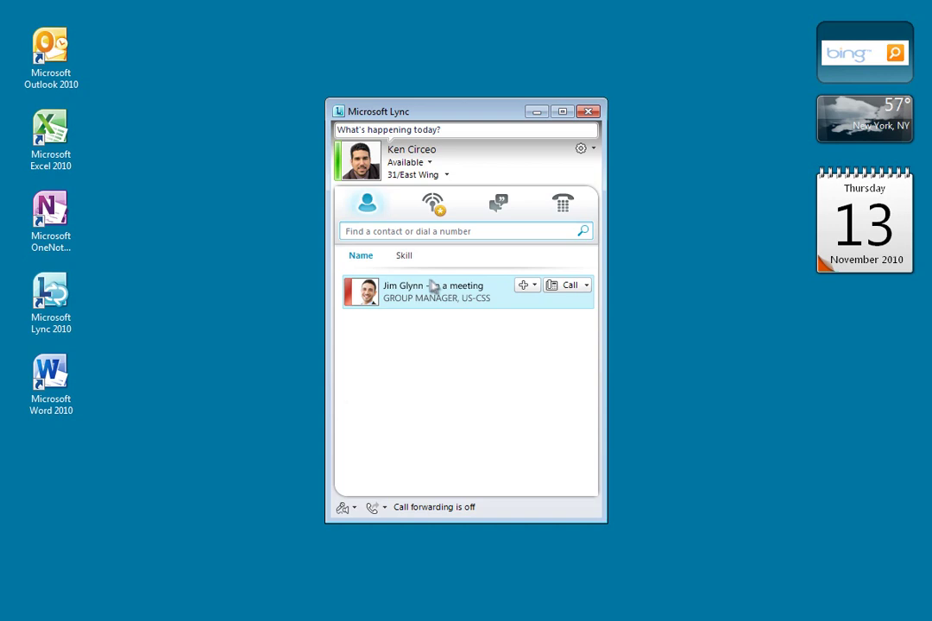
click(569, 285)
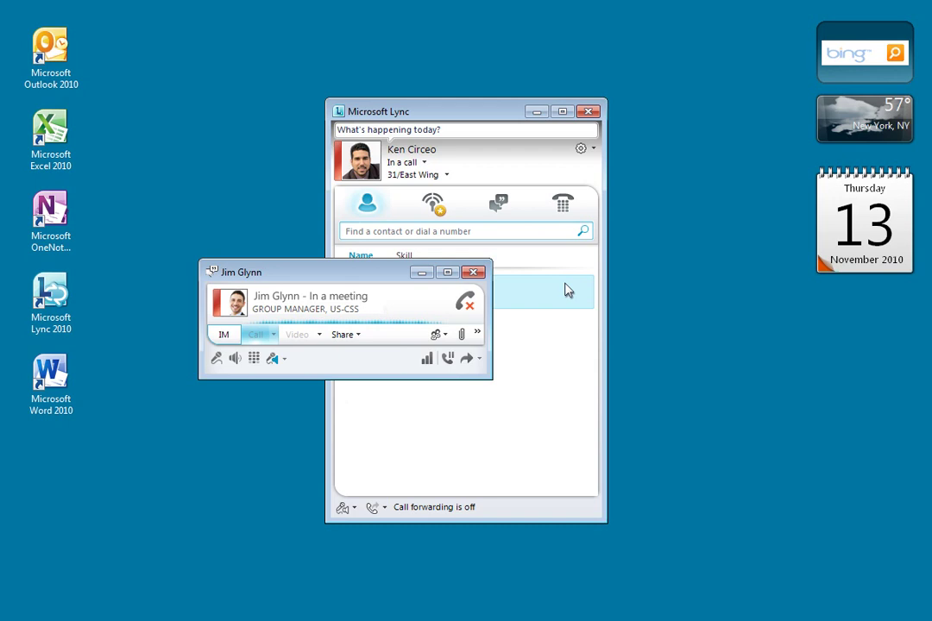
click(362, 231)
text(alan)
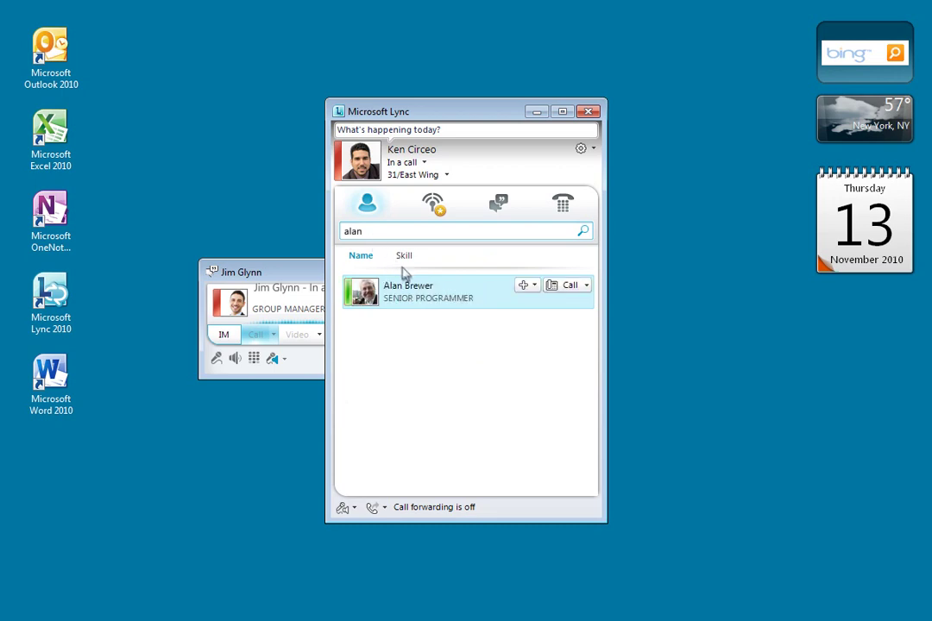
drag(387, 309, 287, 348)
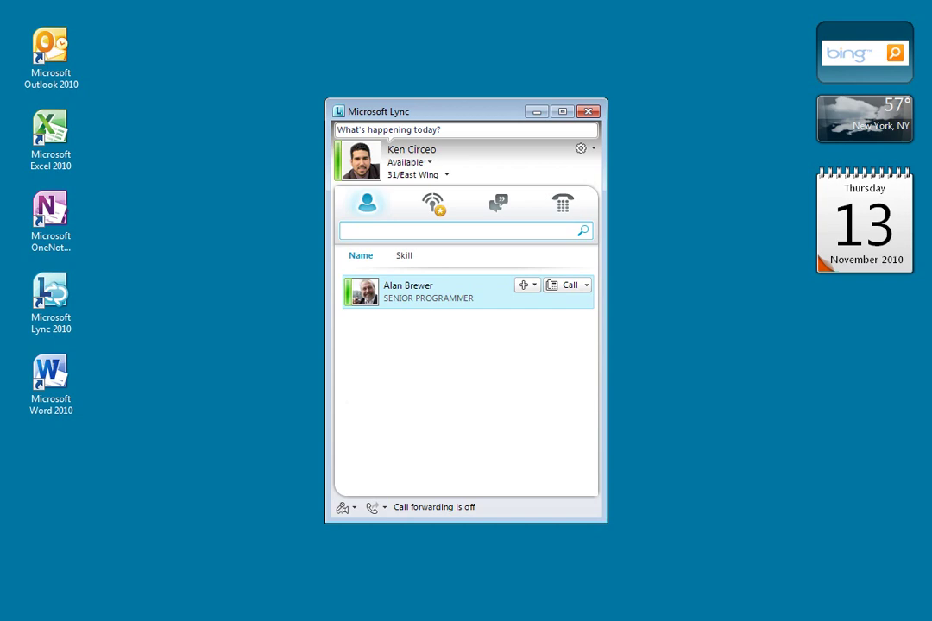
text(northw)
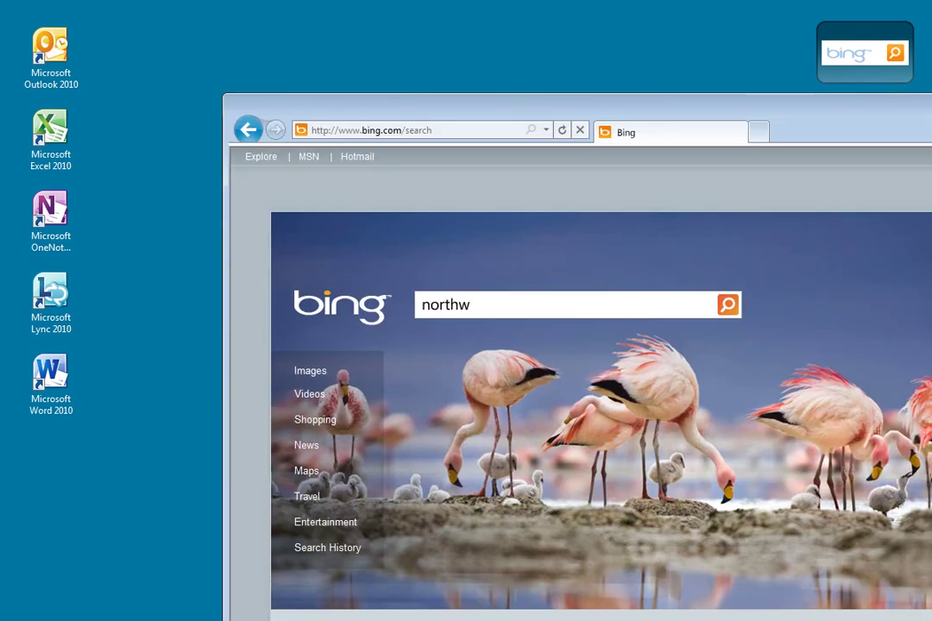
text(ind traders)
key(Return)
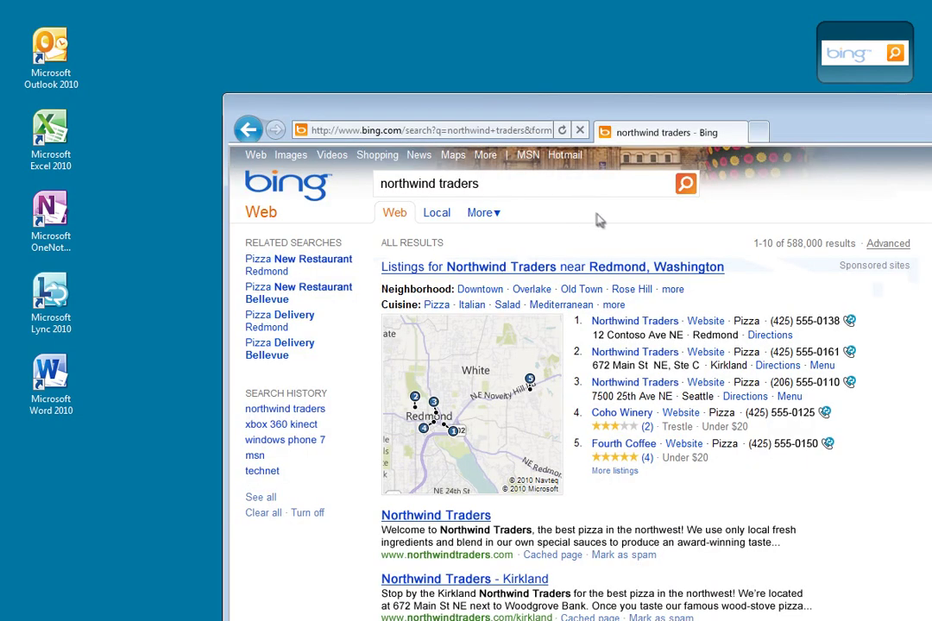
click(850, 322)
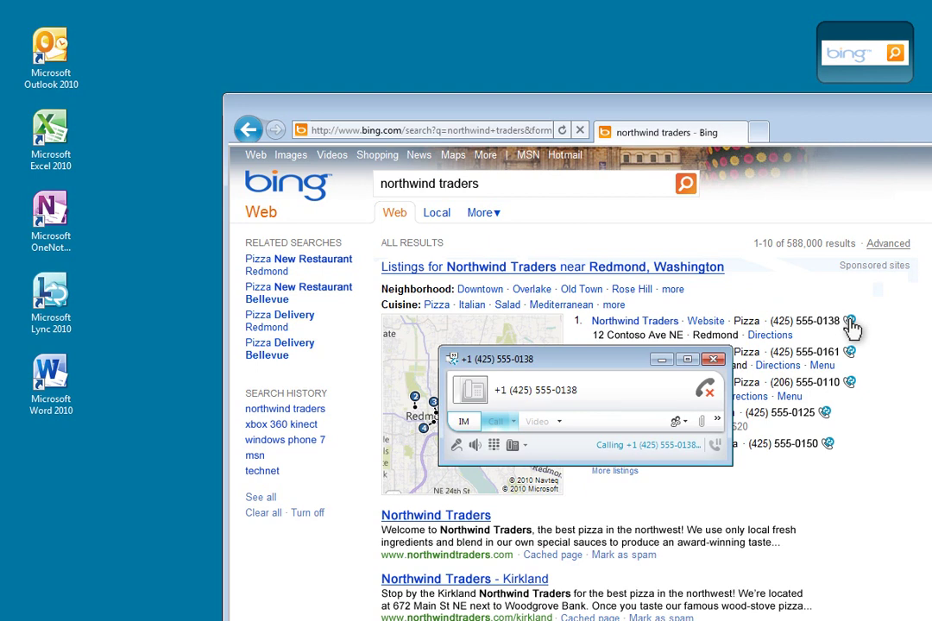
click(708, 394)
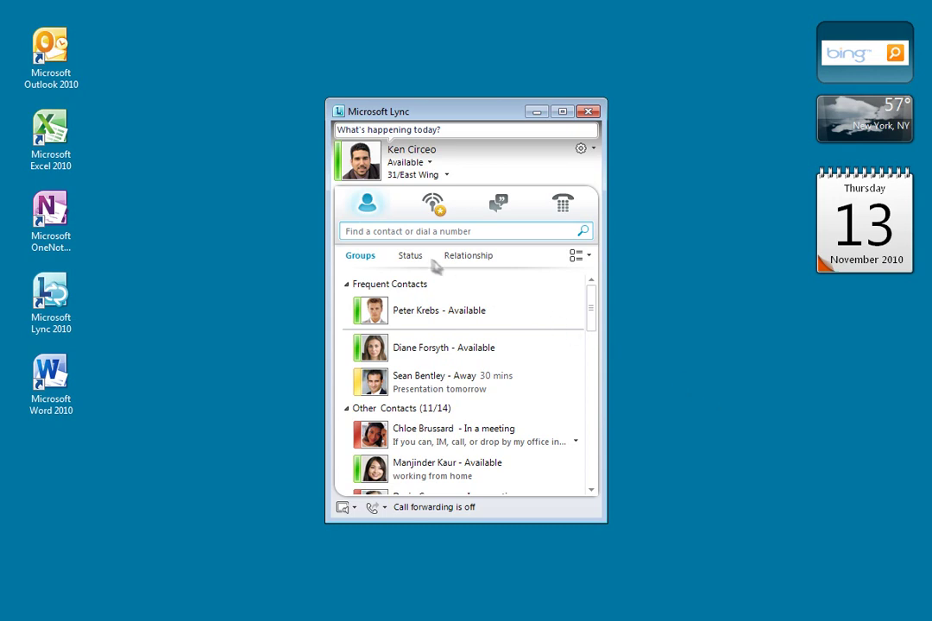
Step: Dial 5550177 from the Lync search box, then end the call
click(374, 231)
text(5550177)
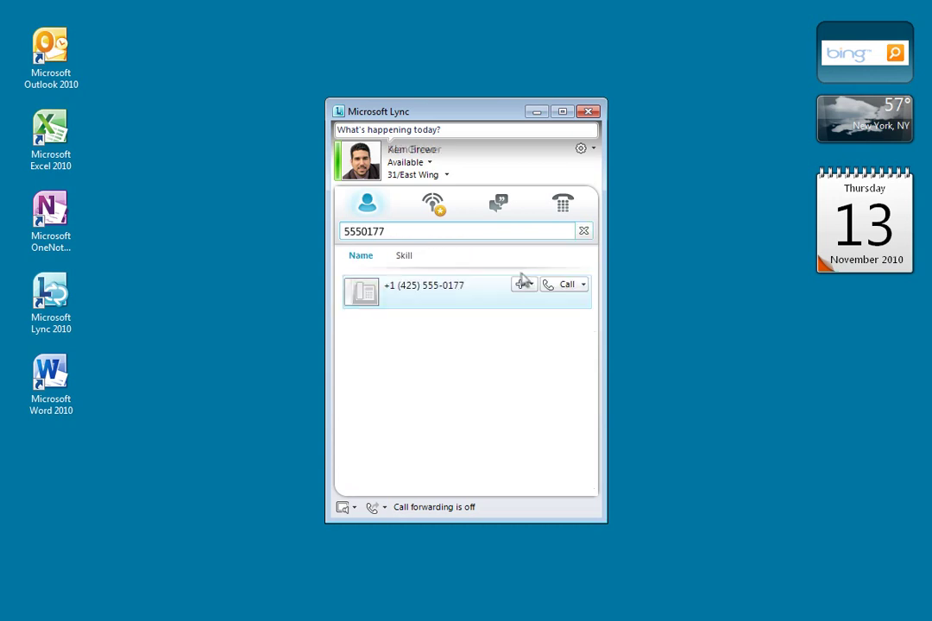
click(564, 288)
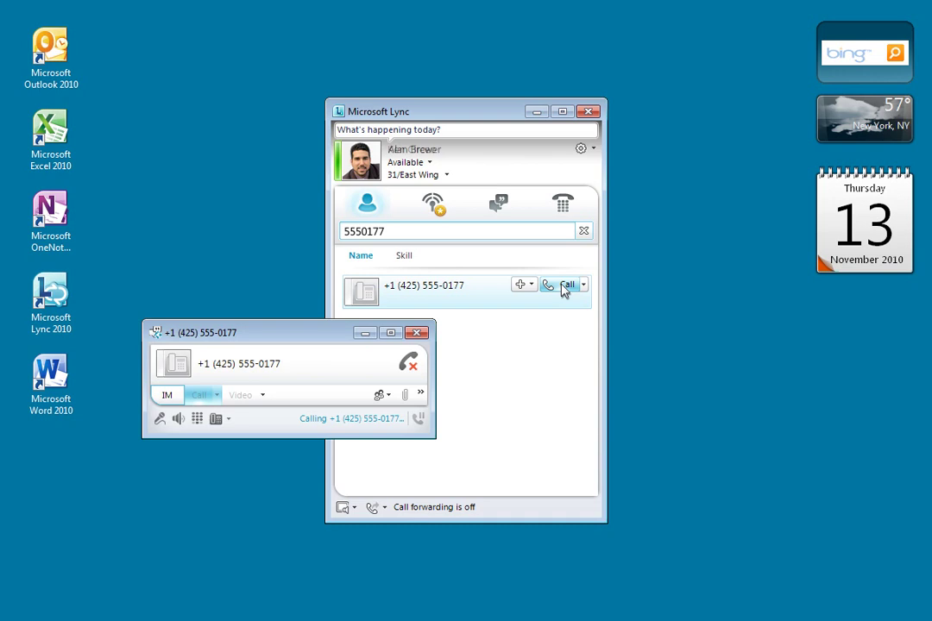
click(409, 364)
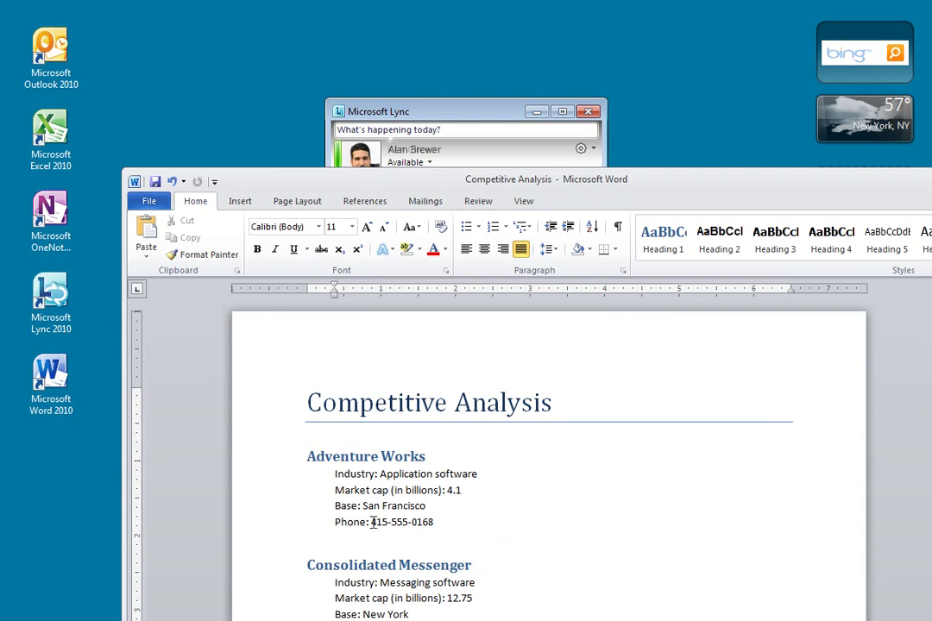
drag(372, 522, 433, 522)
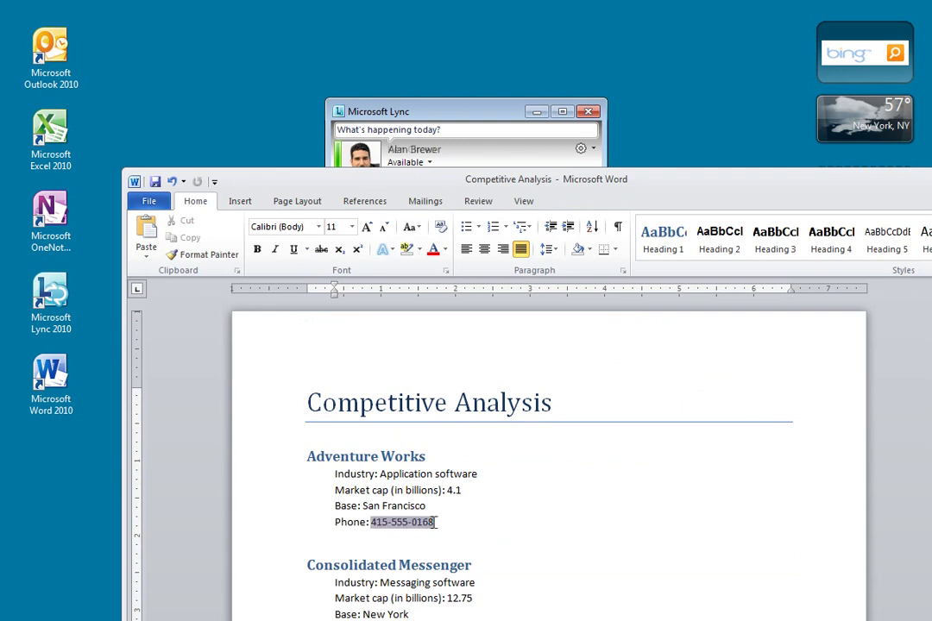
right_click(411, 528)
click(444, 552)
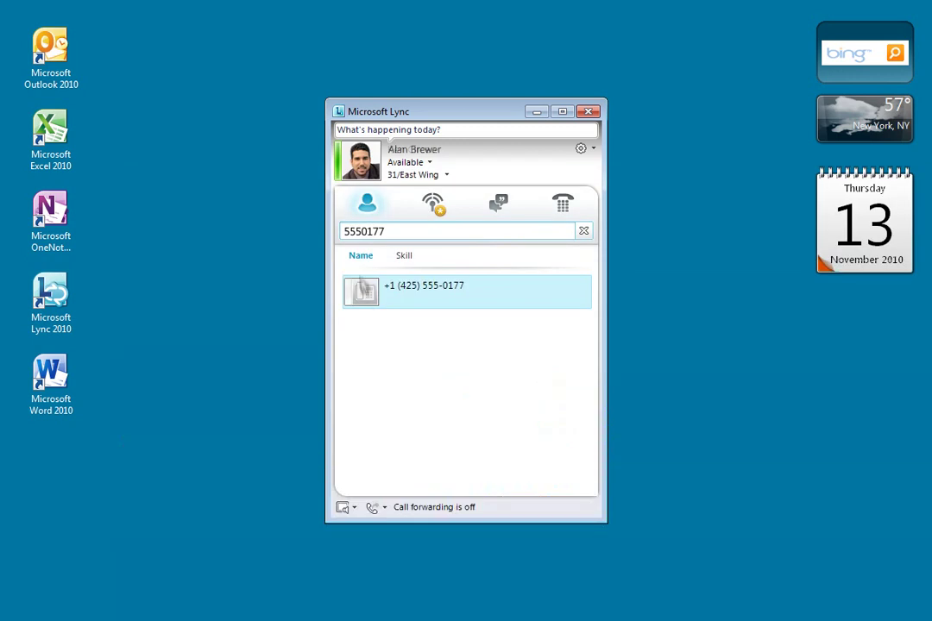
right_click(349, 233)
click(361, 303)
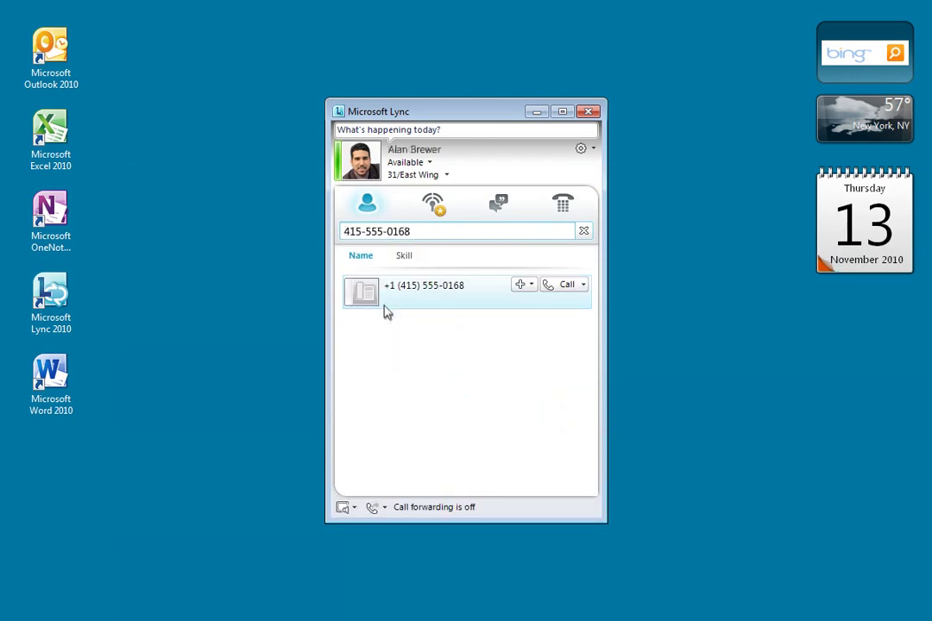
click(559, 285)
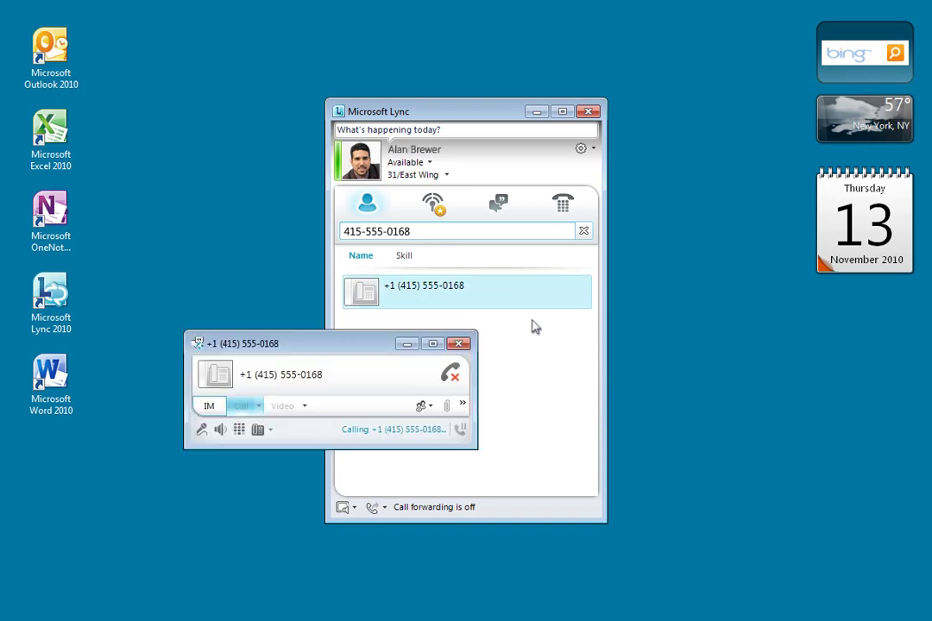
click(450, 375)
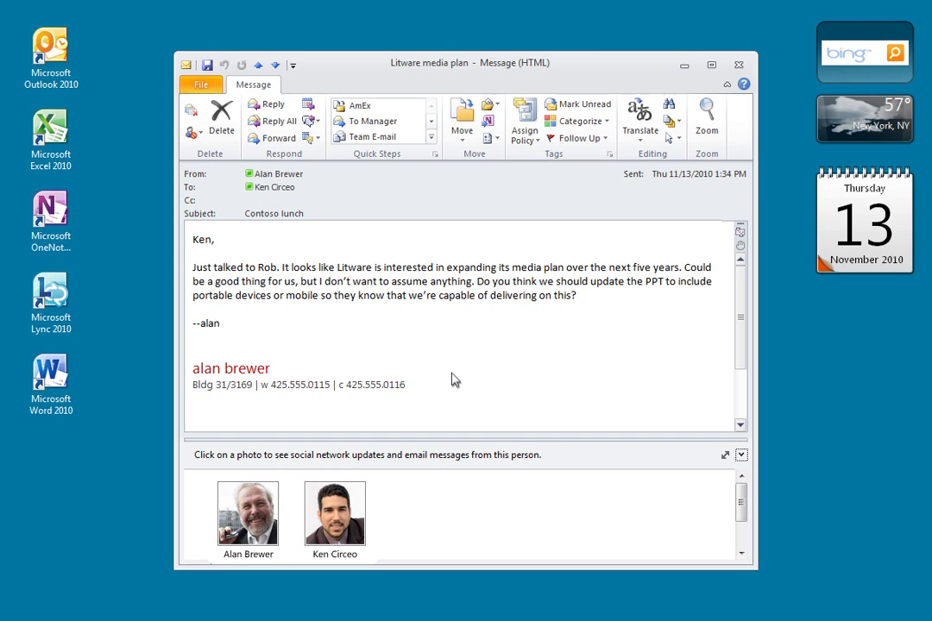
Step: Call the Litware media plan sender's work number, hang up, and close the message
mouse_move(251, 179)
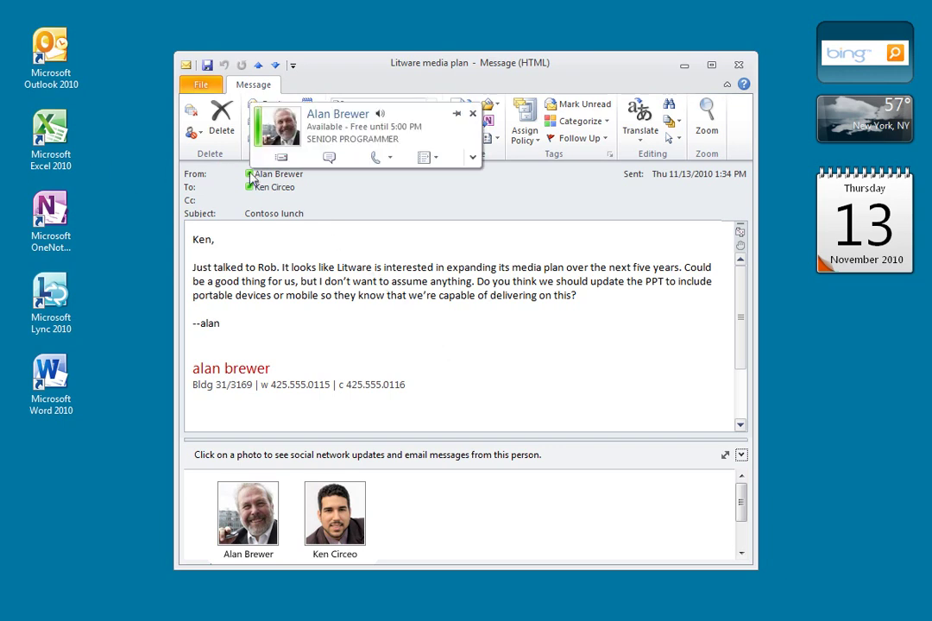
click(375, 158)
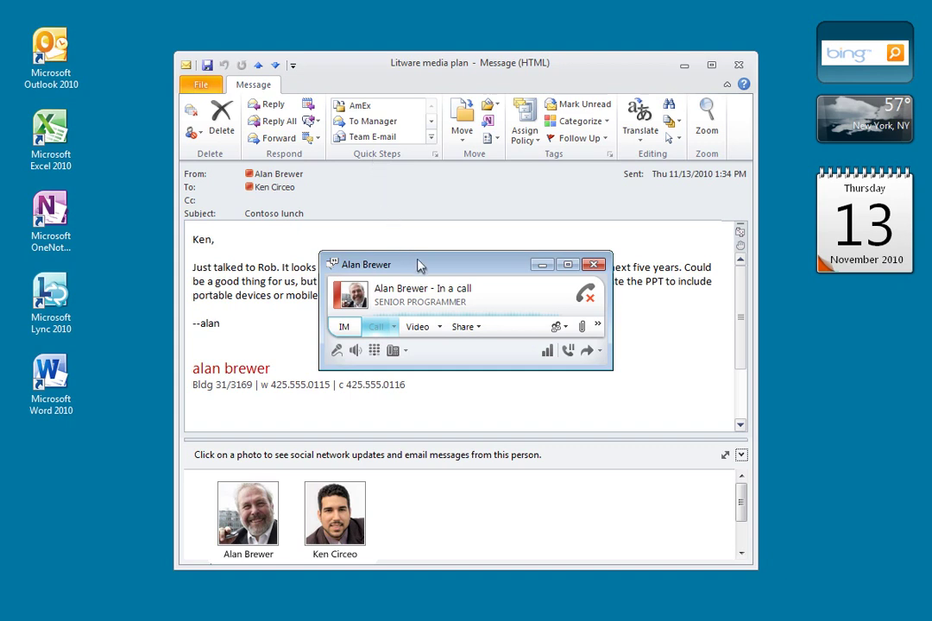
drag(419, 266, 593, 331)
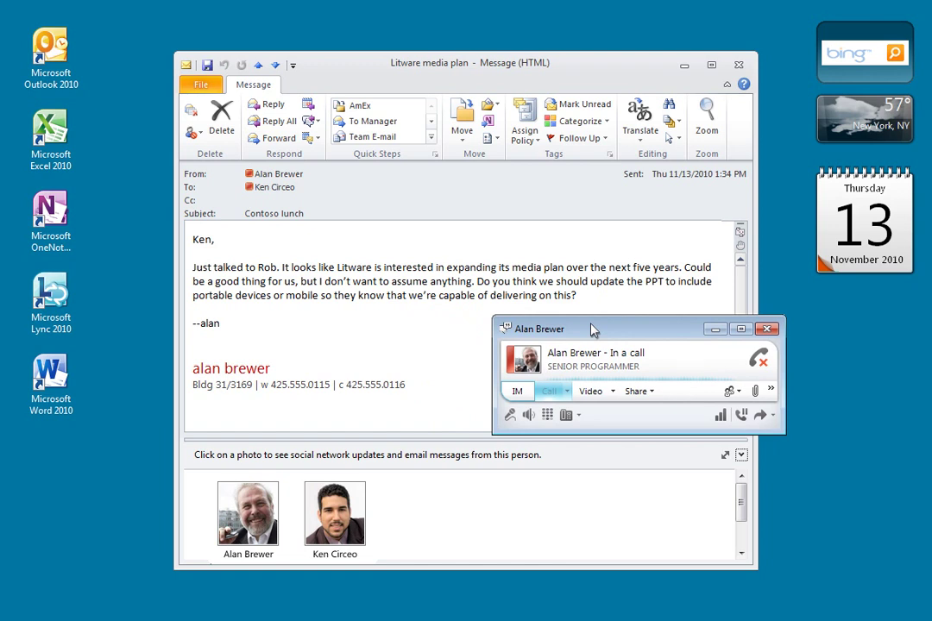
click(759, 360)
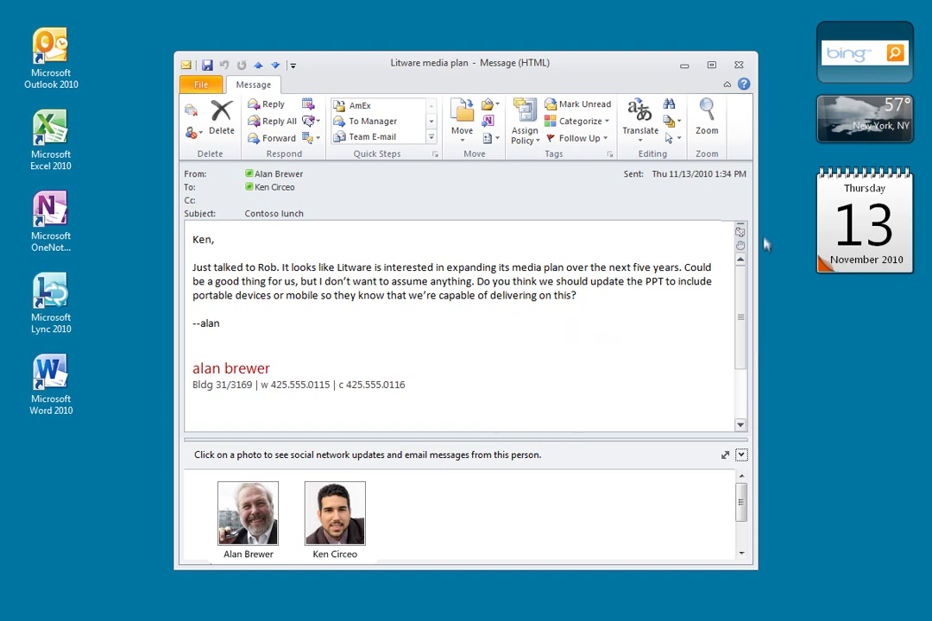
click(740, 69)
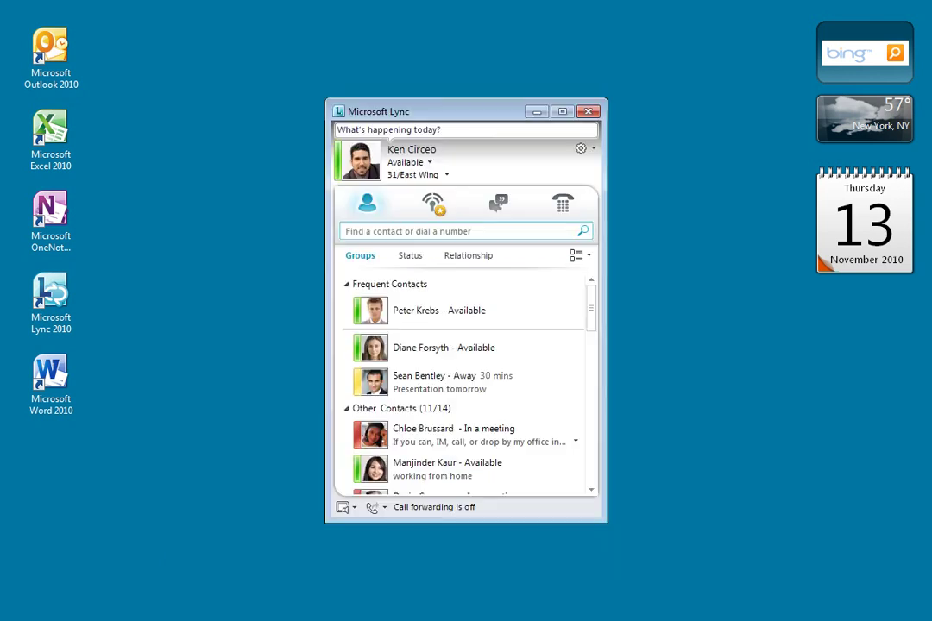